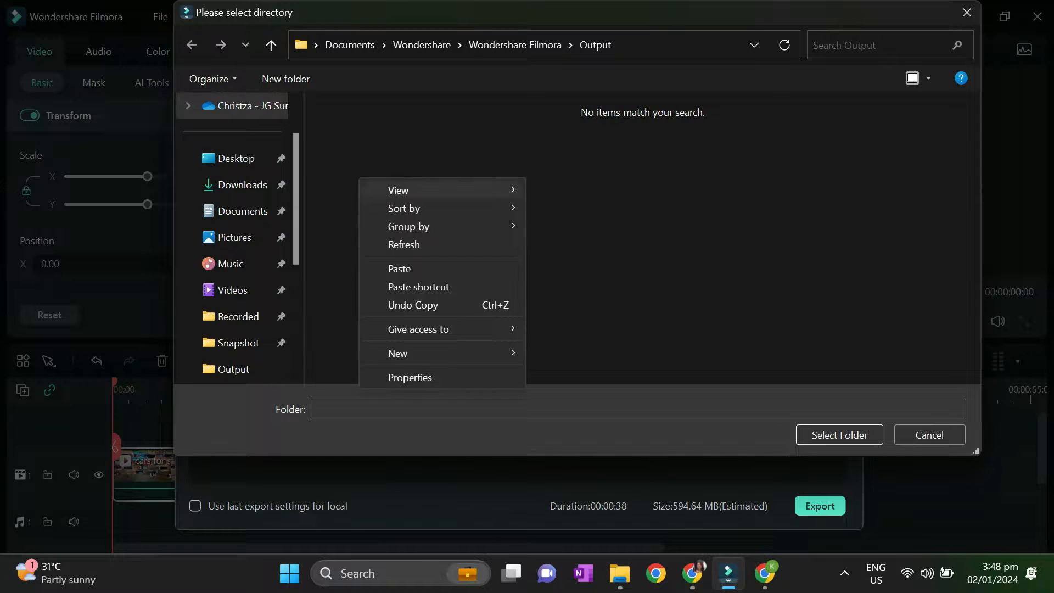
Create a new folder inside the Output folder and choose it as the export save location
mouse_move(439, 353)
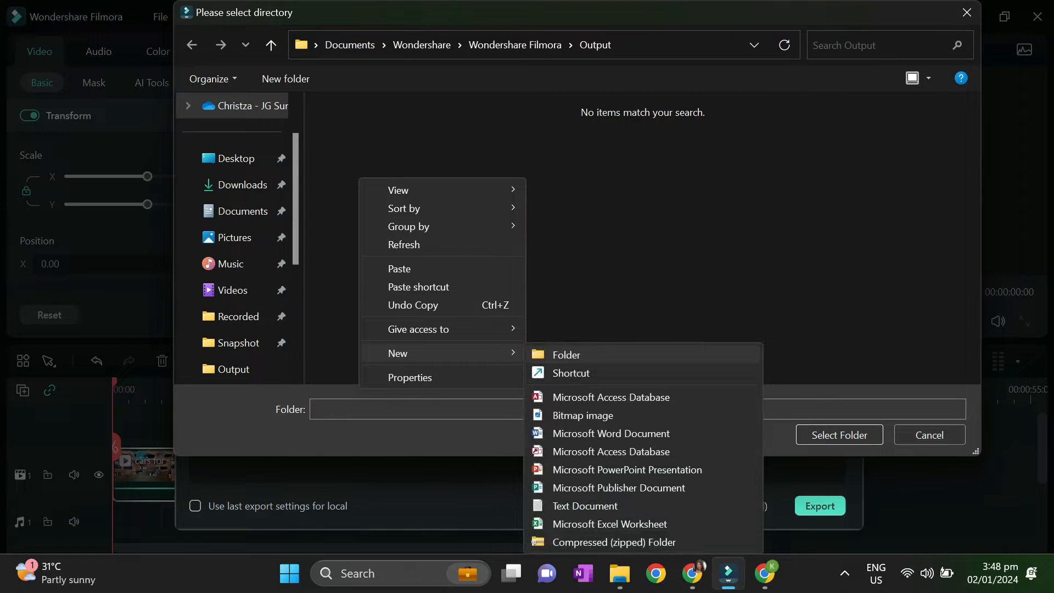
click(555, 351)
double_click(361, 144)
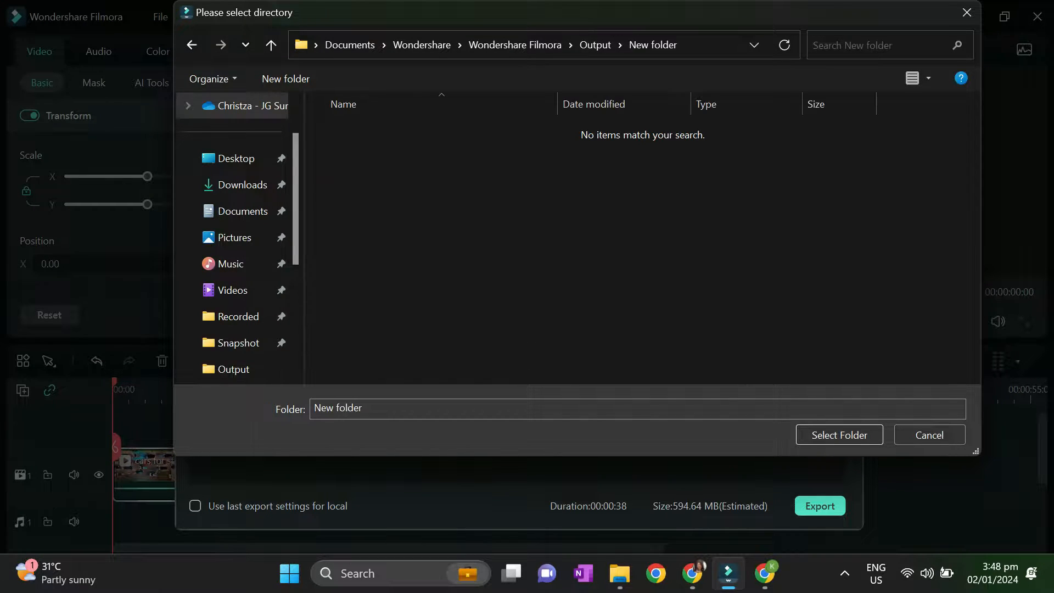
click(840, 435)
Set the export format to JPG Image Sequence and export "cars for stop motion"
click(626, 239)
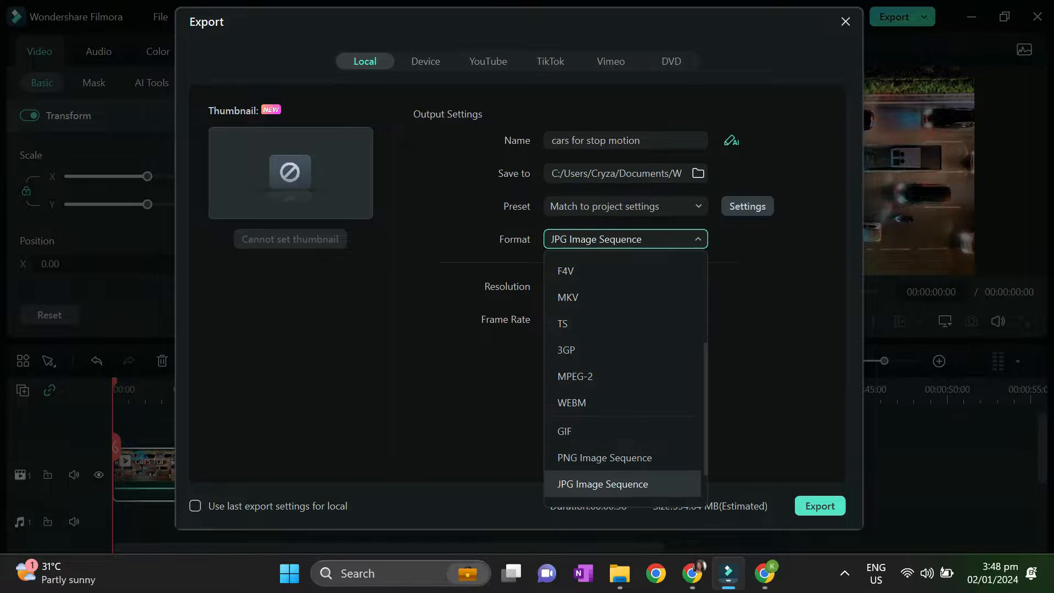
scroll(604, 431, down, 2)
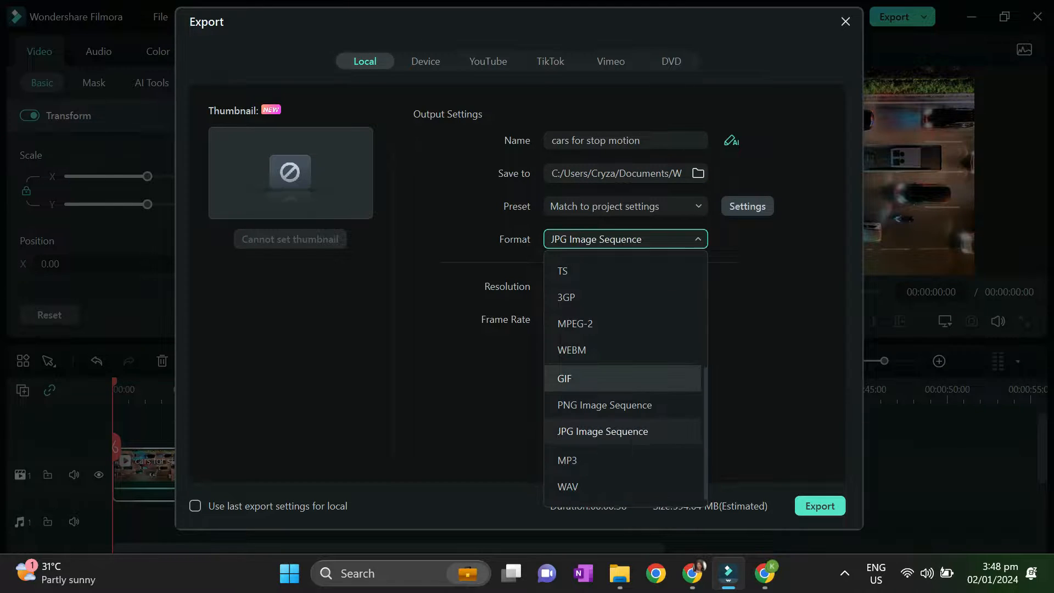
click(603, 432)
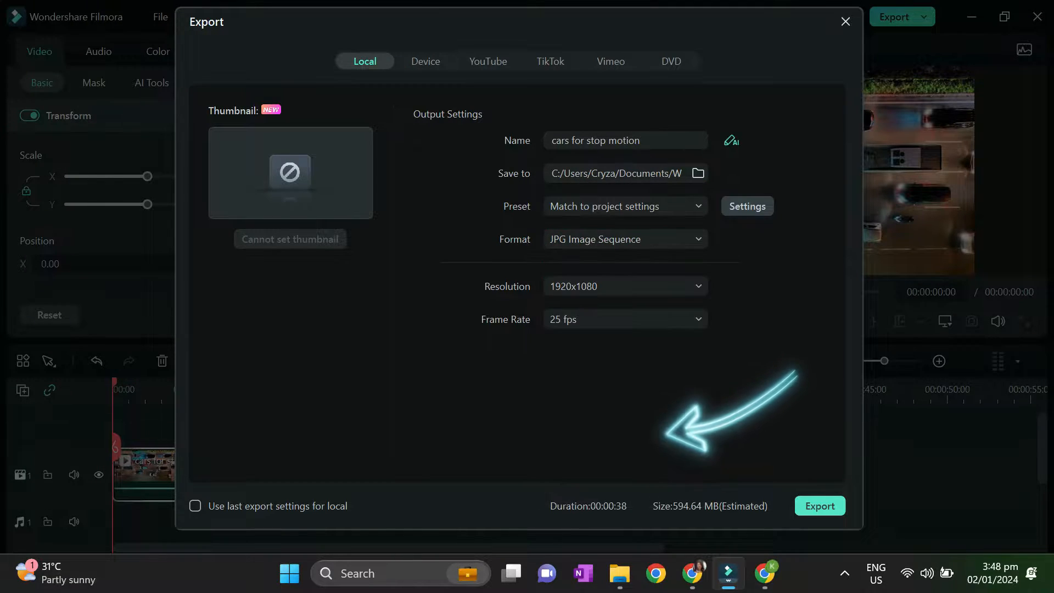
click(820, 507)
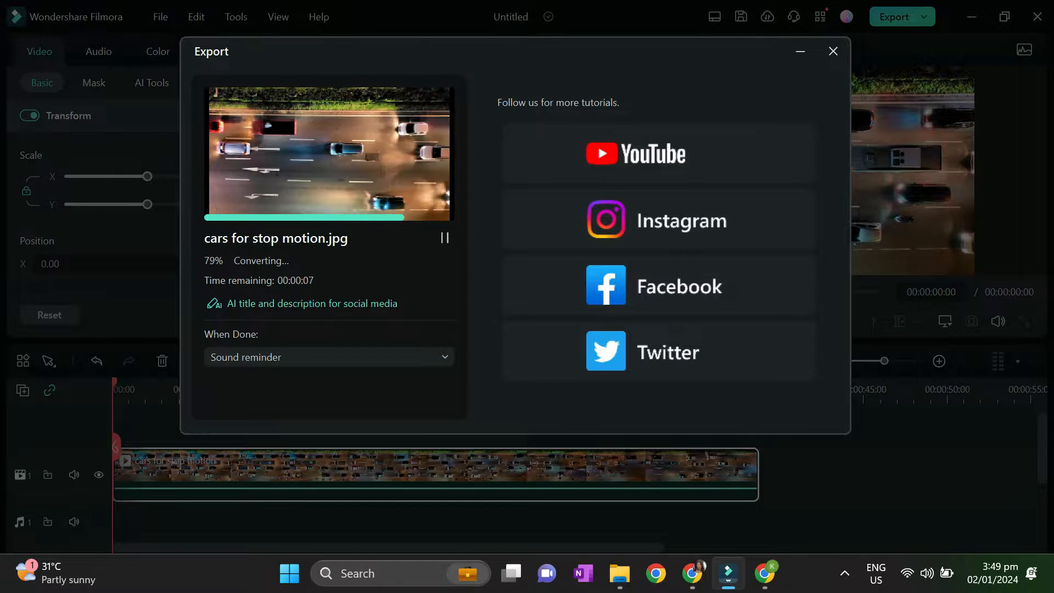
Open the export folder and look through the exported image sequence
click(330, 395)
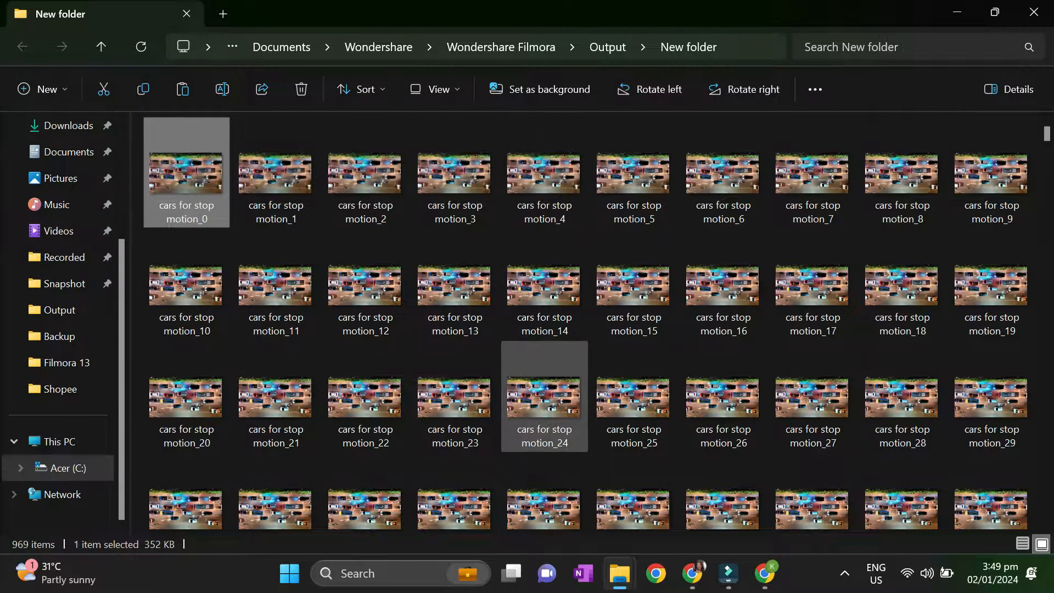
scroll(545, 395, down, 10)
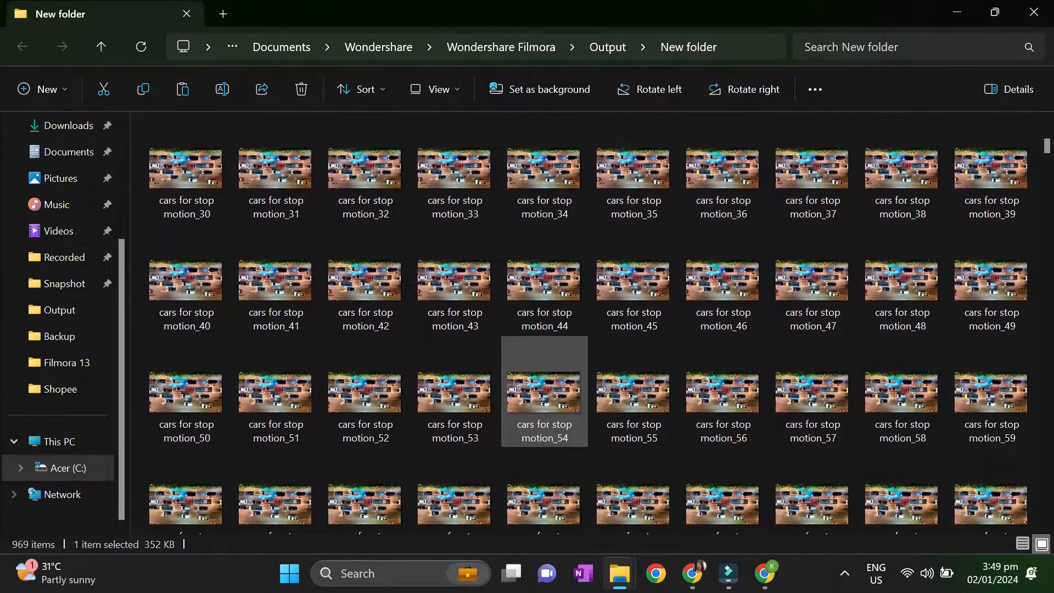
scroll(545, 395, down, 18)
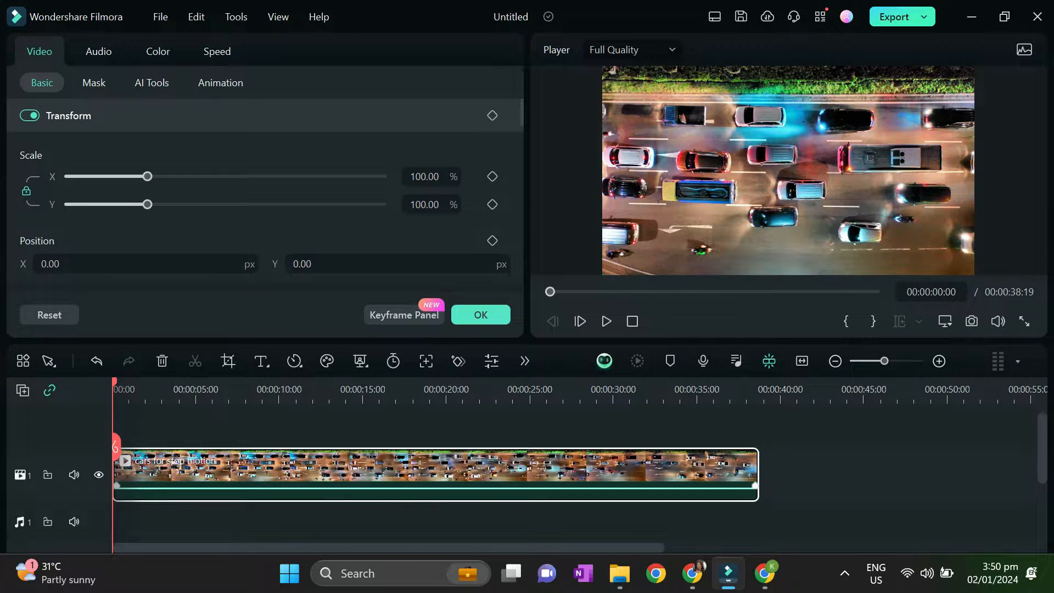
Delete the video clip from the timeline and display the exported frames as medium icons in the media import dialog
key(Delete)
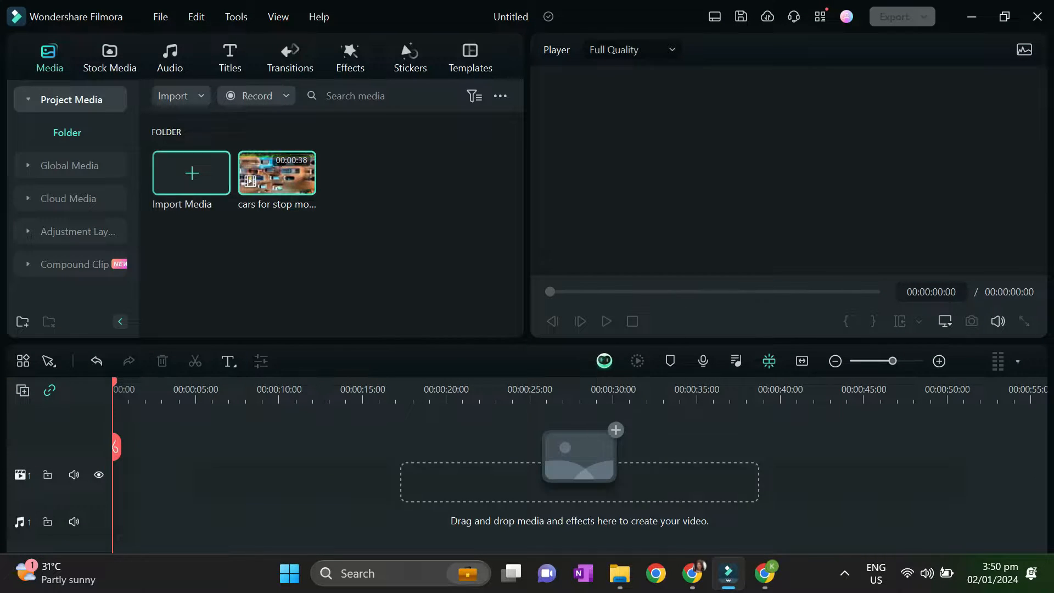
click(191, 180)
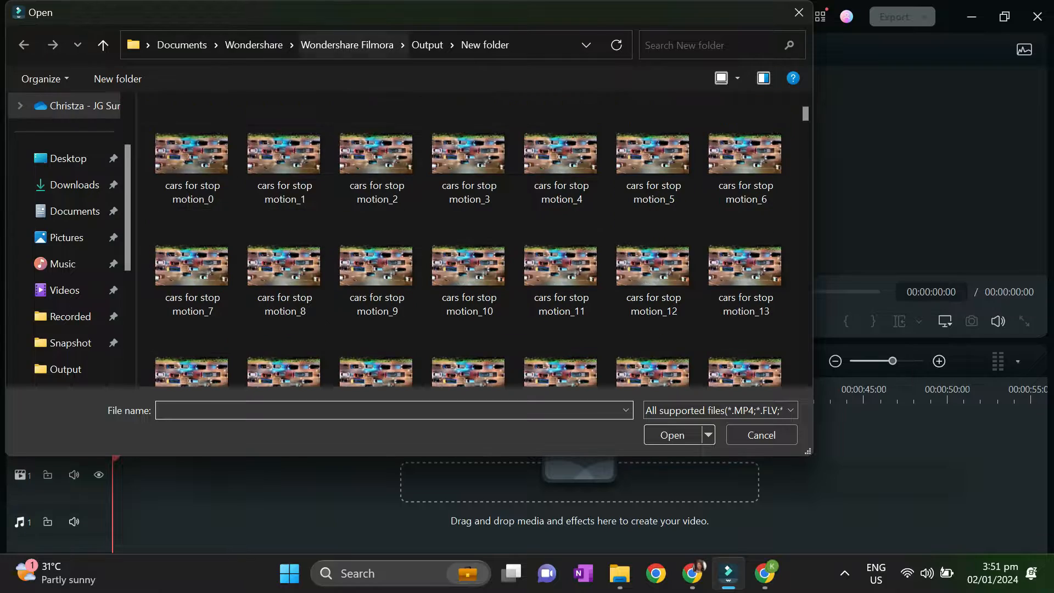
double_click(407, 12)
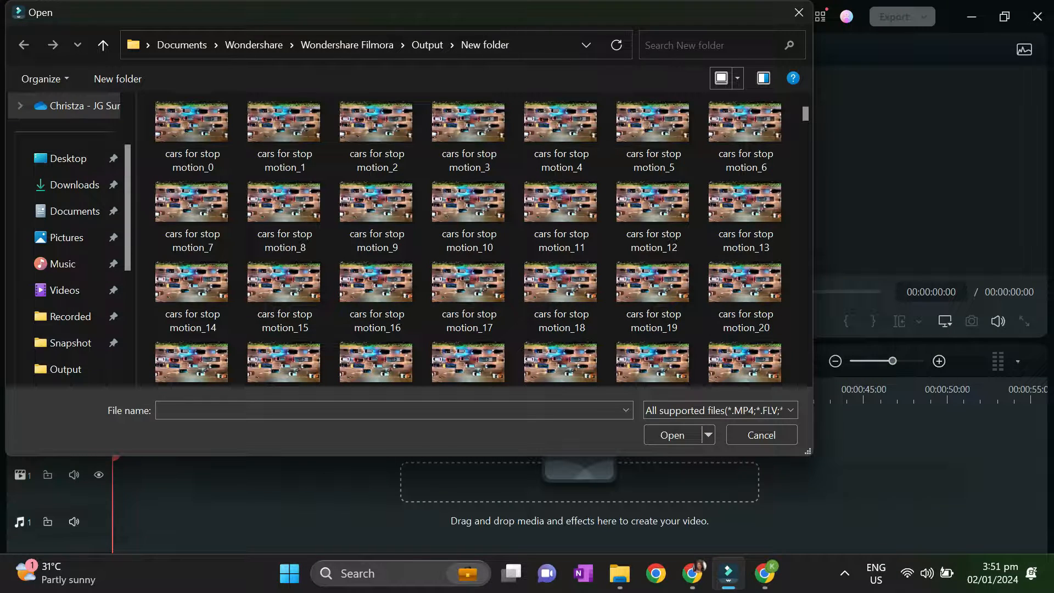
click(738, 78)
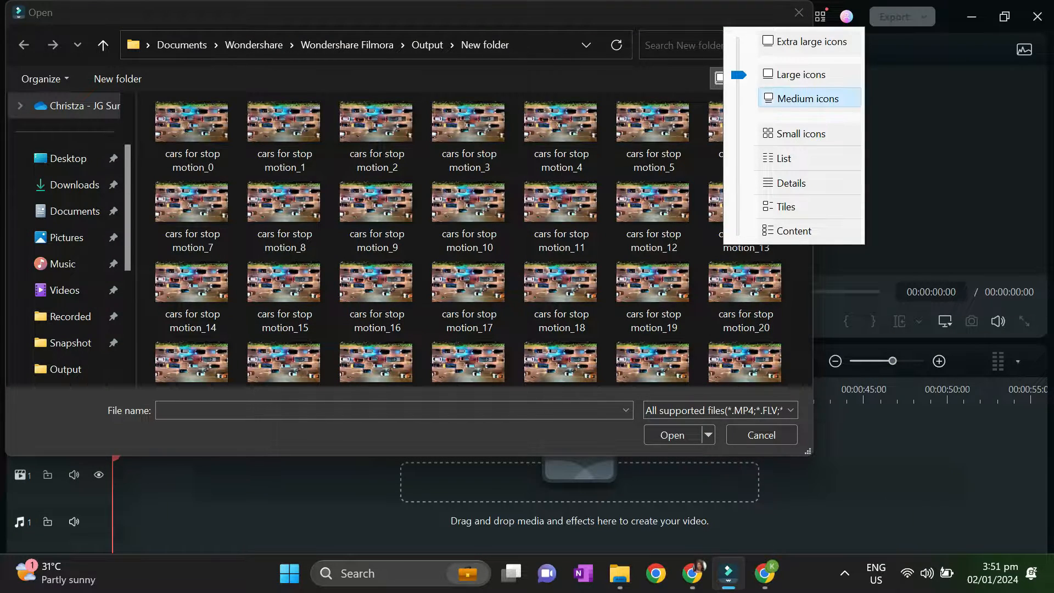
click(808, 98)
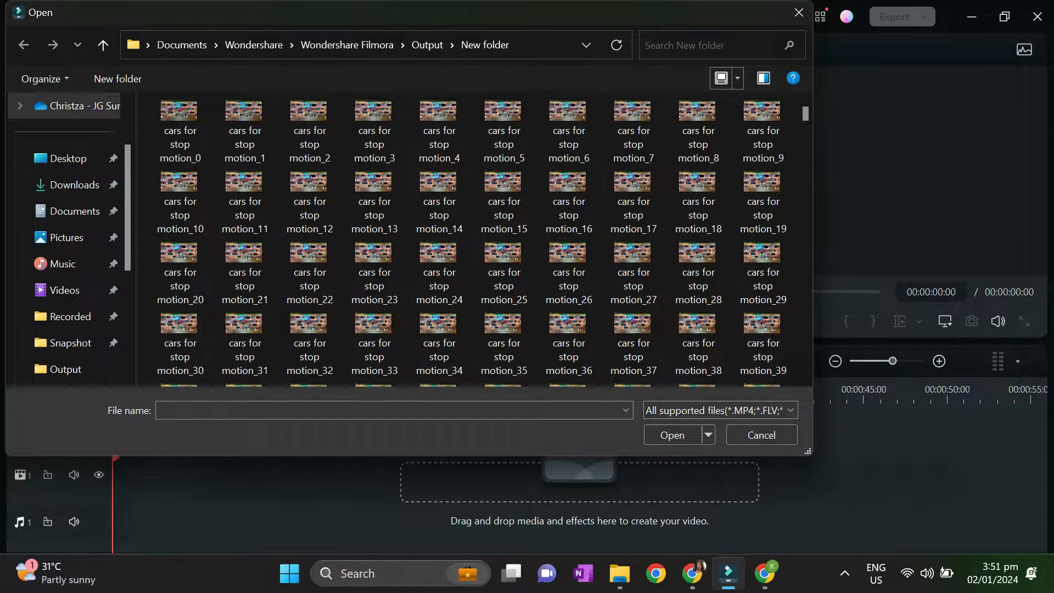
Import every 14th frame of the sequence, from "cars for stop motion_0" through "cars for stop motion_966"
drag(814, 393, 1047, 360)
drag(148, 100, 200, 390)
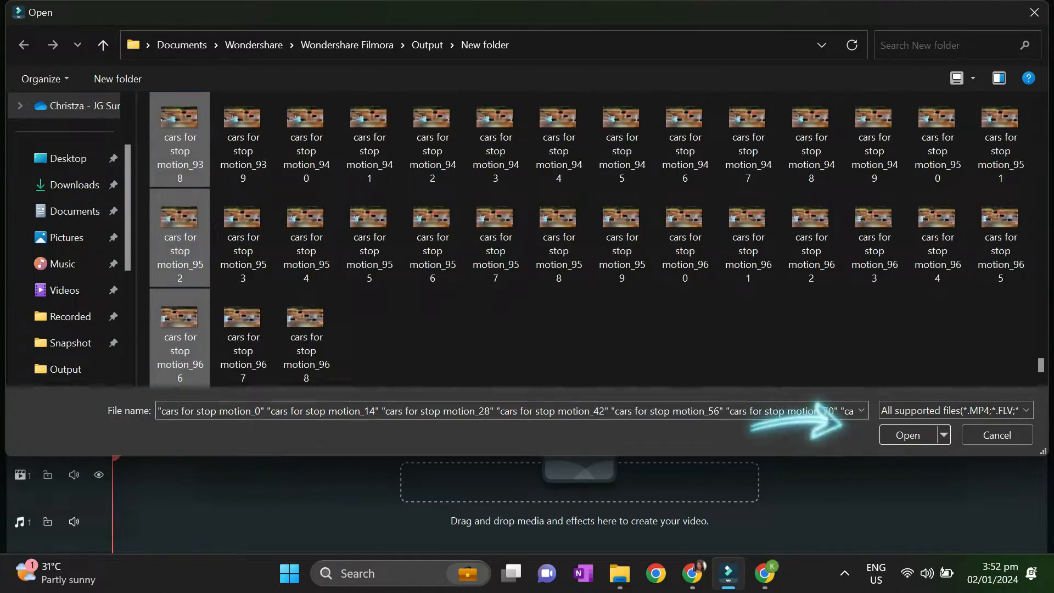
key(Return)
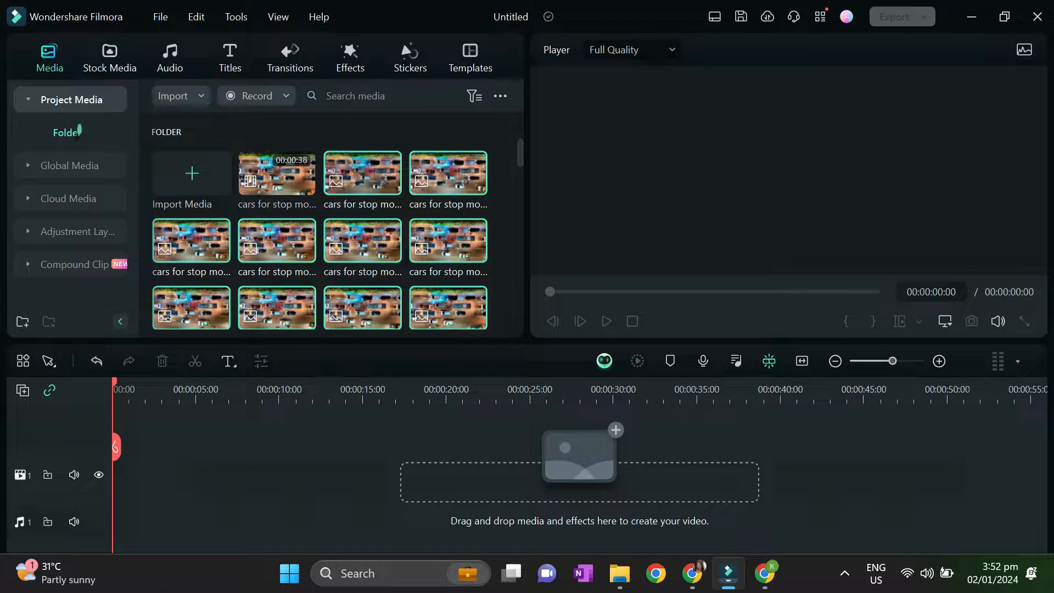
Place the imported frames on the timeline as 1-second clips and close the gaps between them
mouse_move(191, 241)
mouse_down()
mouse_move(187, 484)
mouse_move(115, 483)
mouse_up()
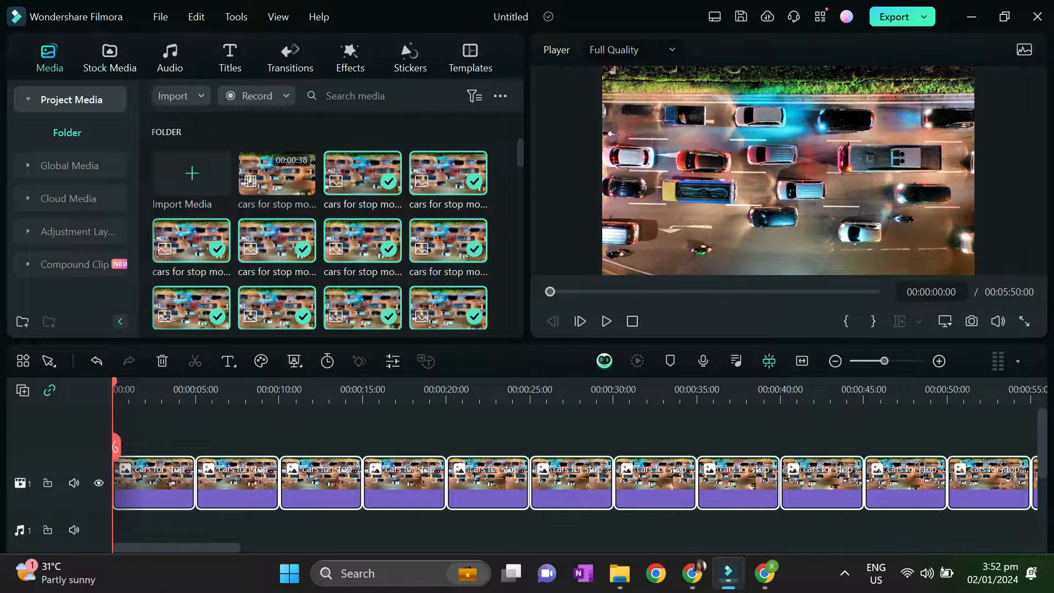
drag(194, 483, 128, 483)
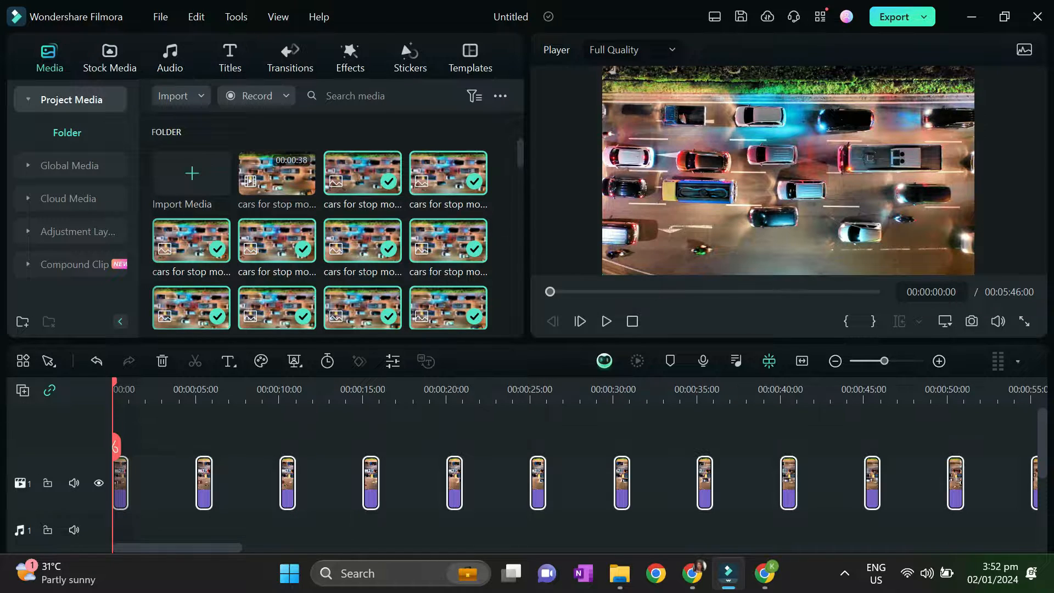
right_click(163, 478)
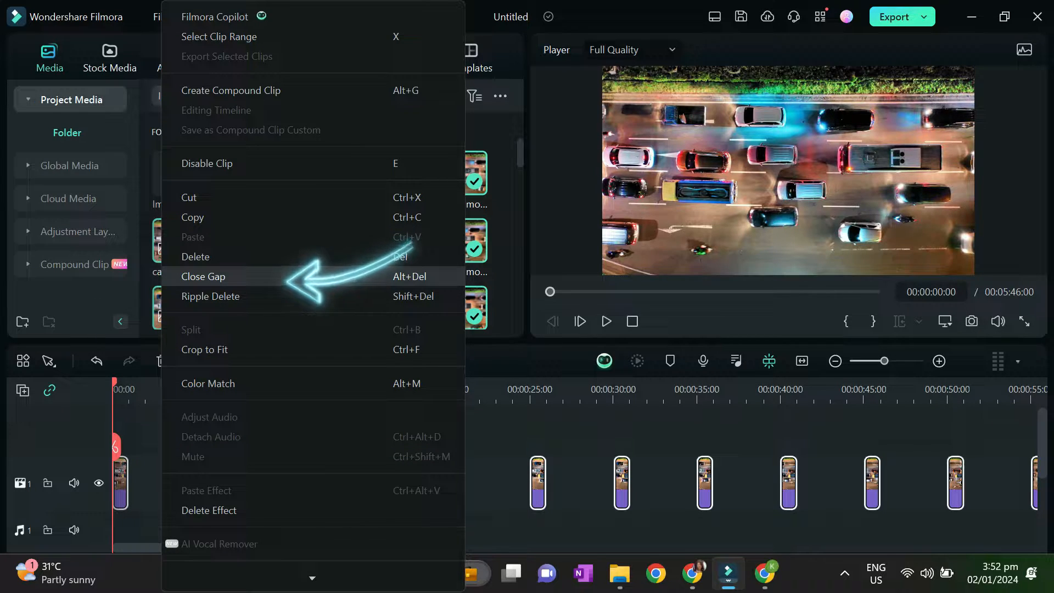
click(204, 277)
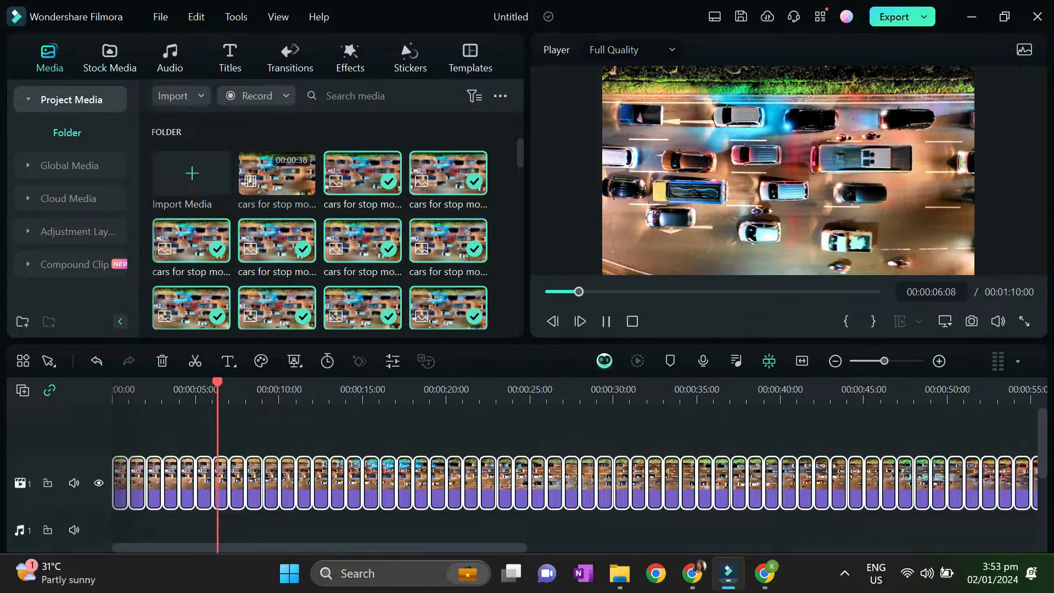
Shorten all frame clips to about half a second with no gaps between them, and play the sequence
click(357, 390)
drag(179, 483, 171, 483)
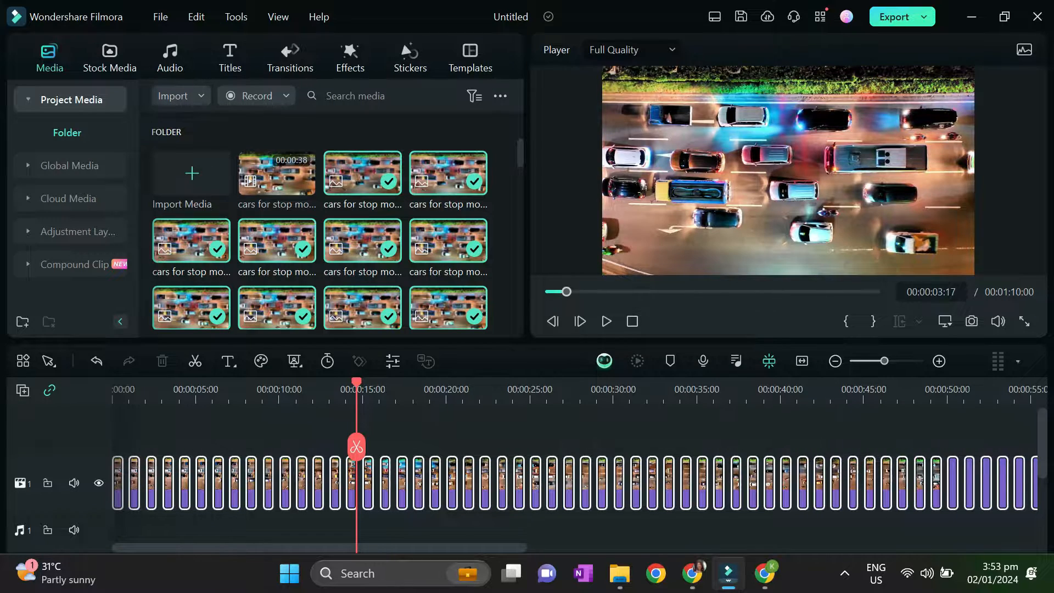
right_click(219, 484)
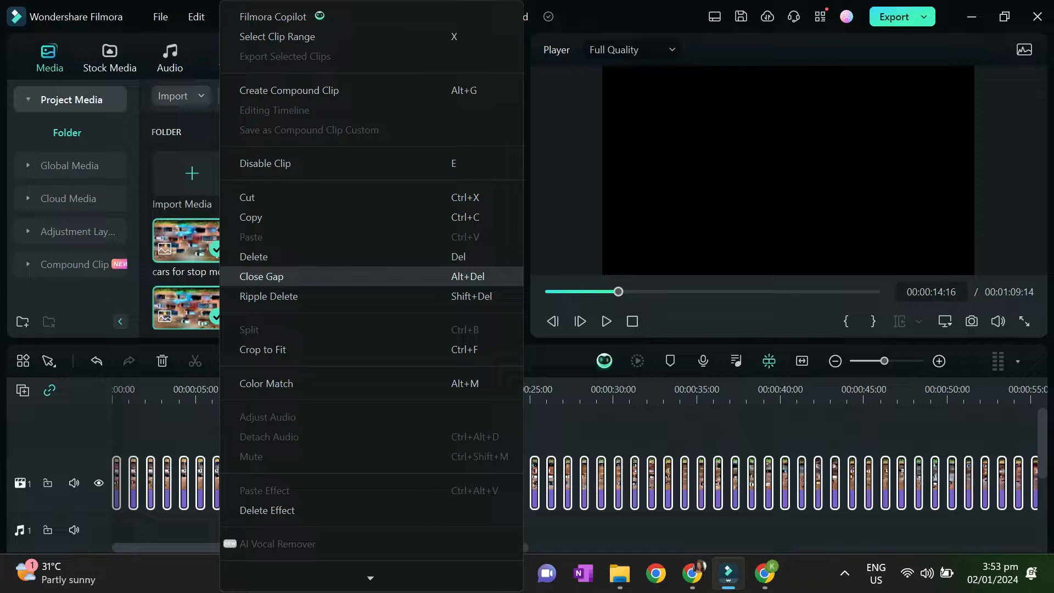
click(262, 276)
key(space)
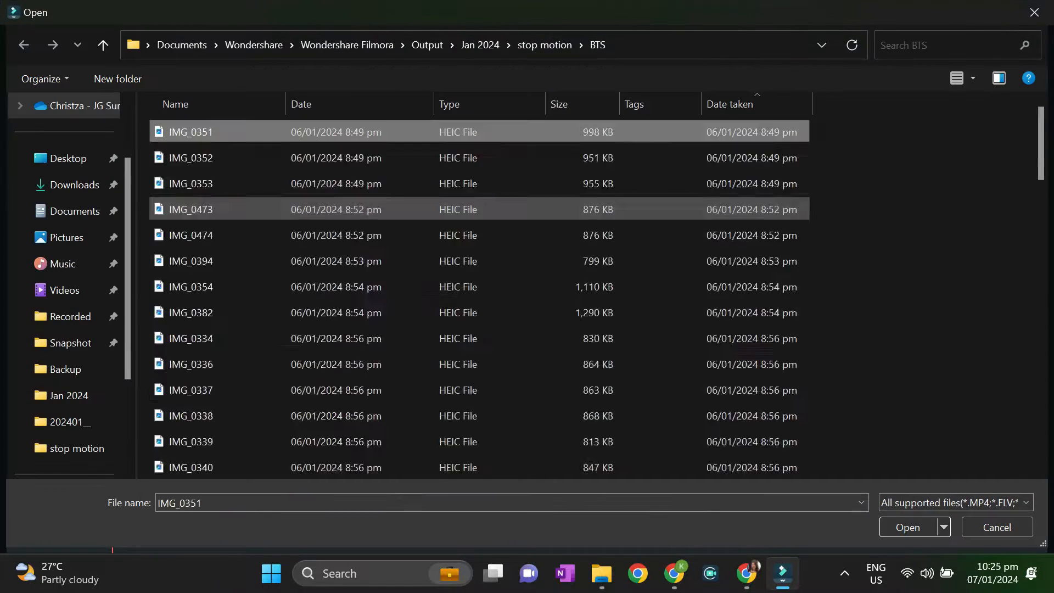
Import all photos from the BTS folder and sort the project media so that IMG_0351 comes first
key(ctrl+a)
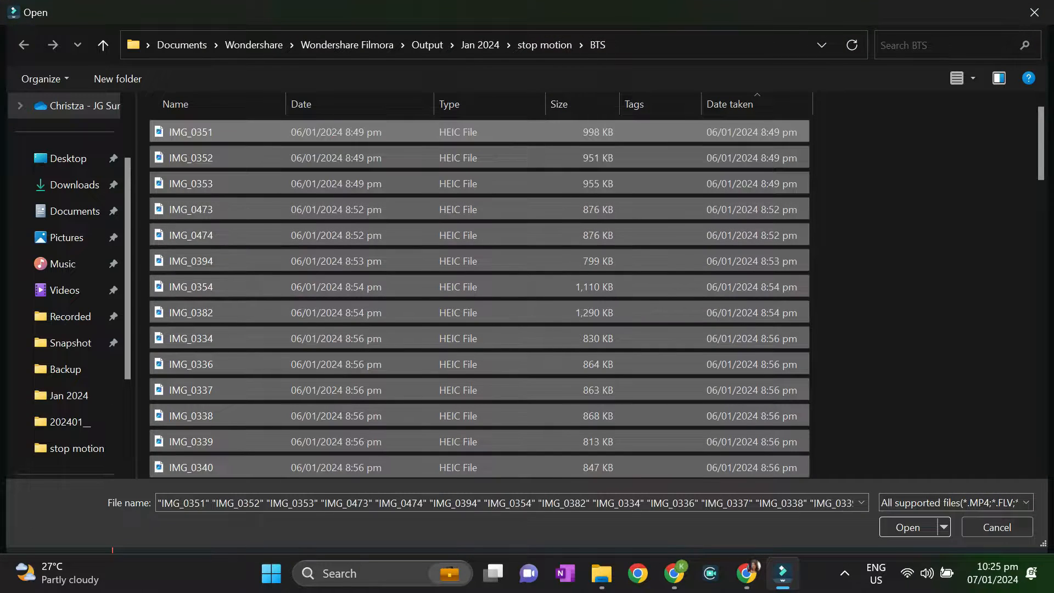
key(Return)
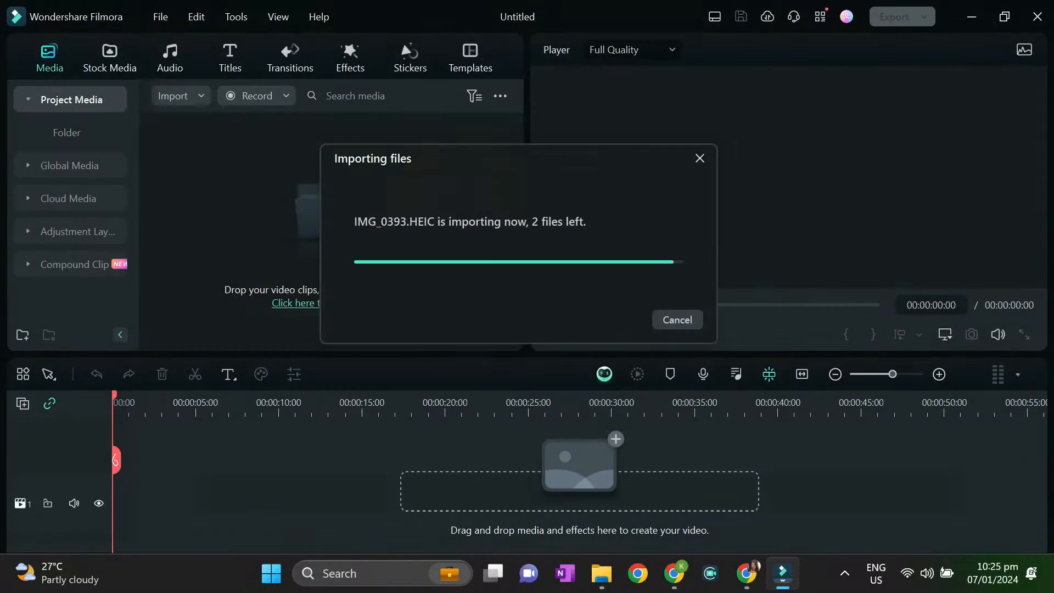
mouse_move(549, 142)
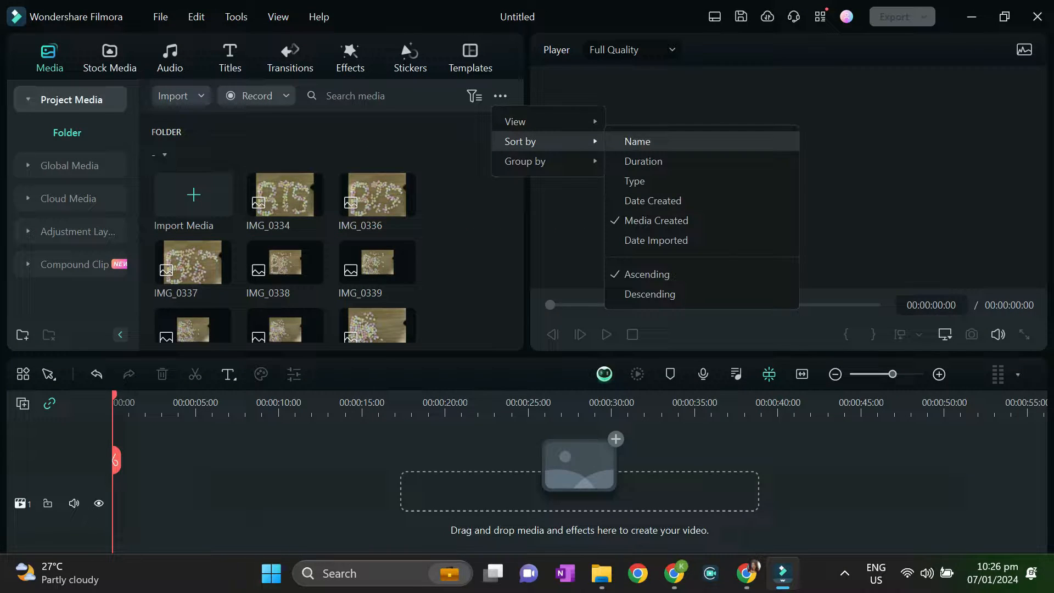
click(651, 295)
scroll(330, 231, down, 15)
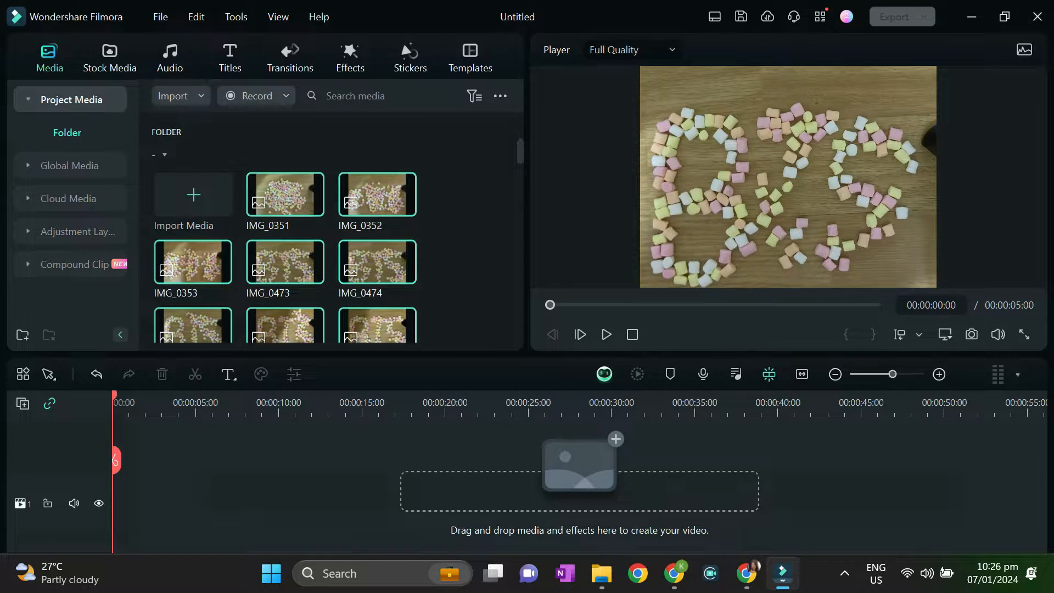
Place all the BTS photos on the timeline from the start and shorten every clip to 19 frames
drag(286, 194, 154, 503)
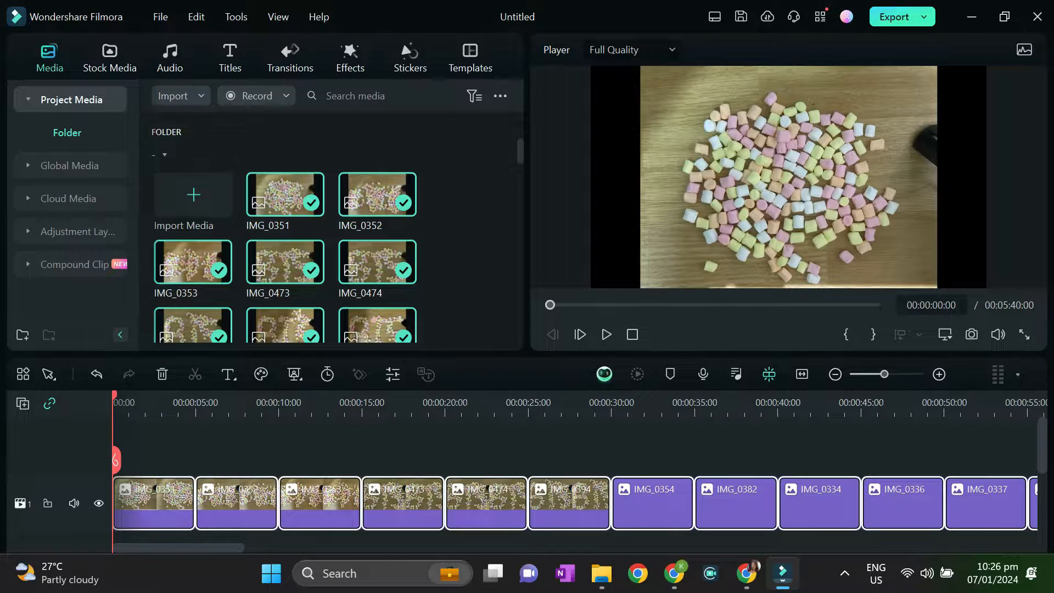
drag(194, 503, 124, 503)
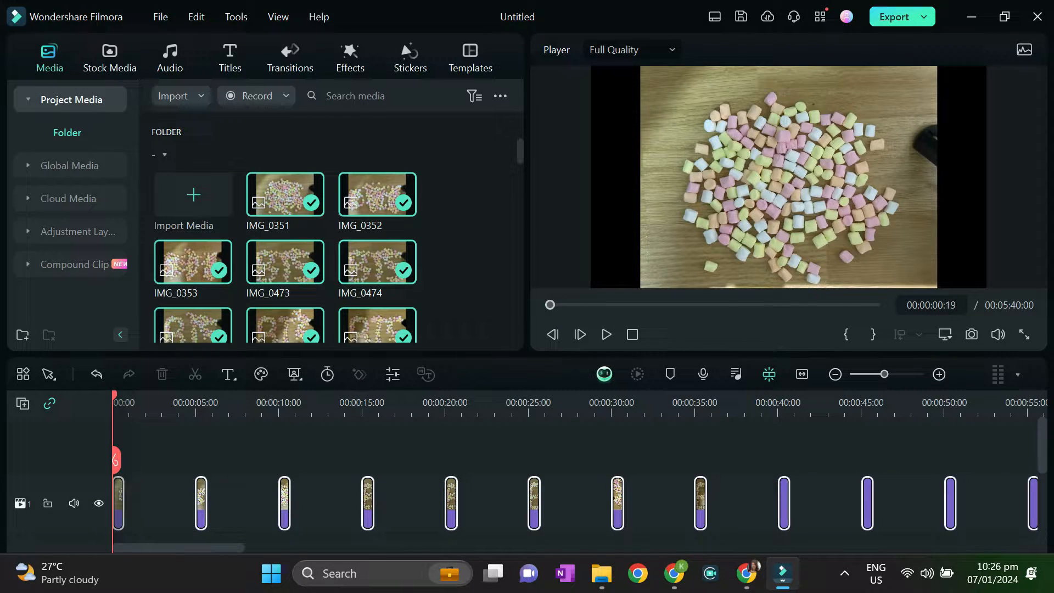
Shorten every photo clip to 9 frames and close the gaps between the clips
key(ctrl+equal)
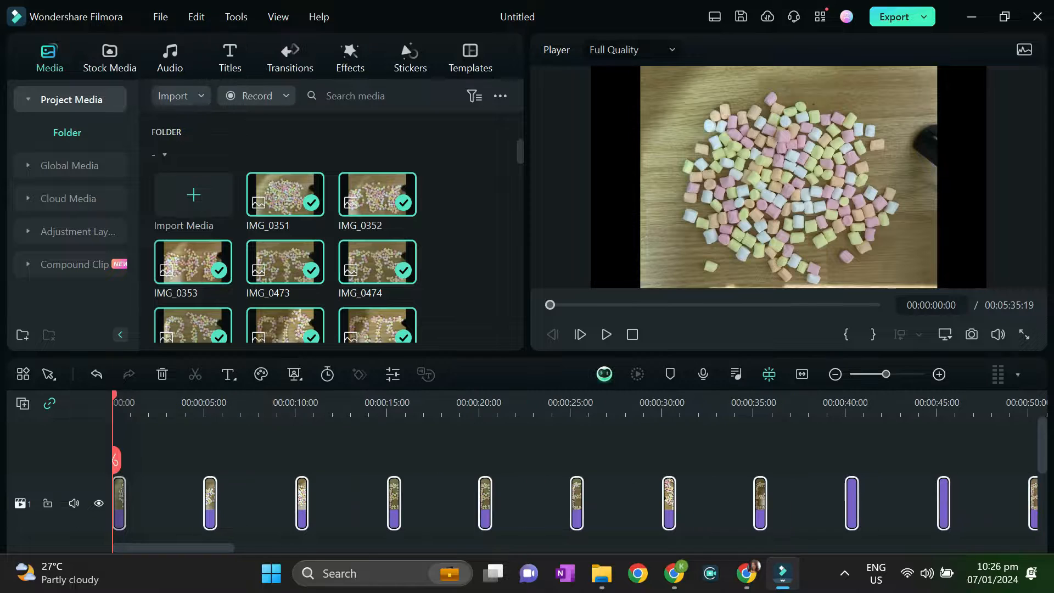
key(ctrl+equal)
key(ctrl+equal)
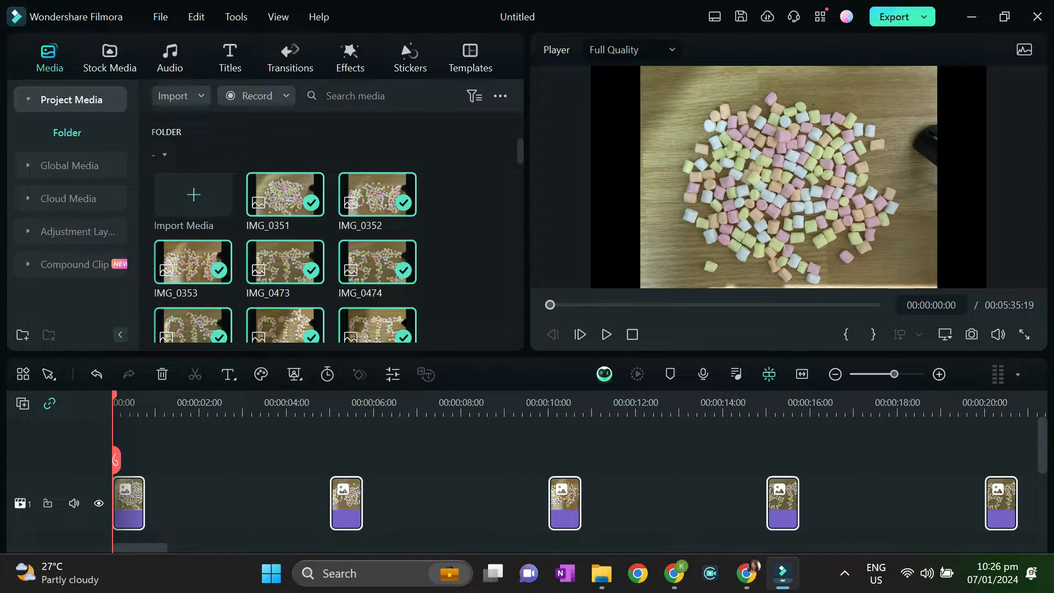
key(ctrl+equal)
key(ctrl+equal)
key(ctrl+equal)
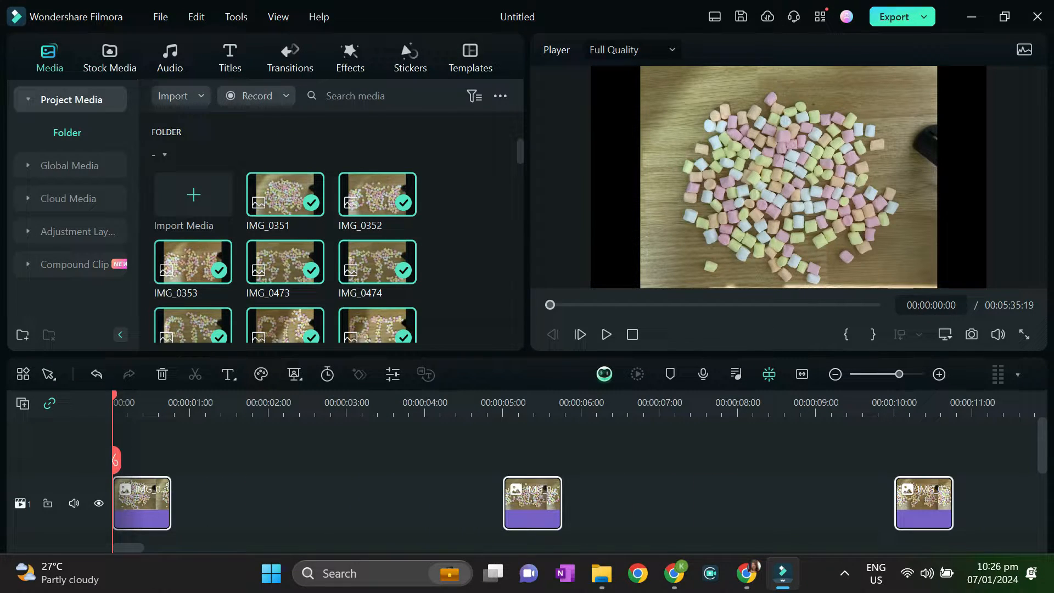
drag(171, 504, 156, 504)
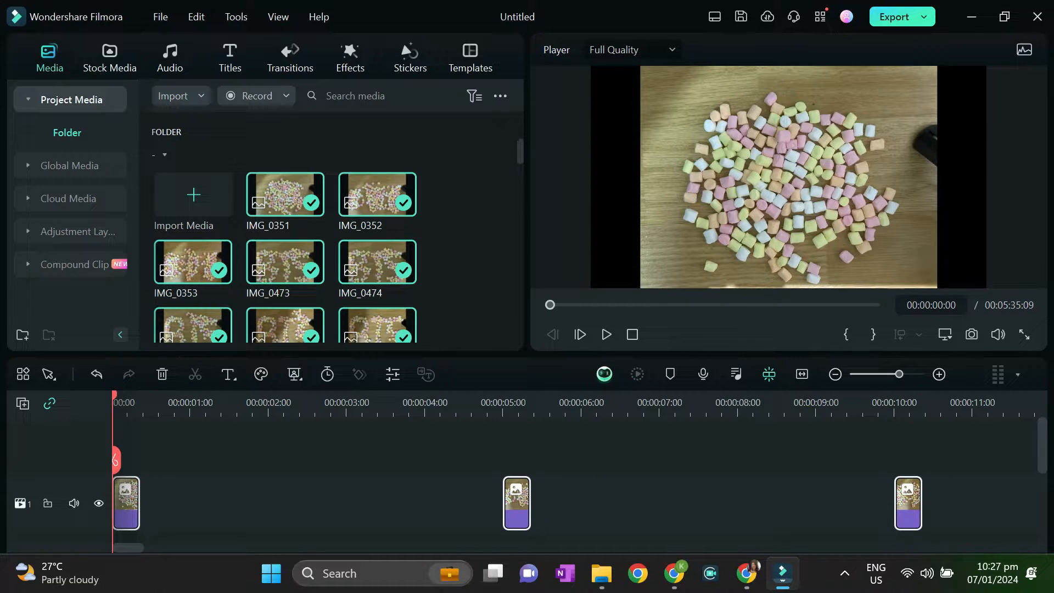
right_click(269, 502)
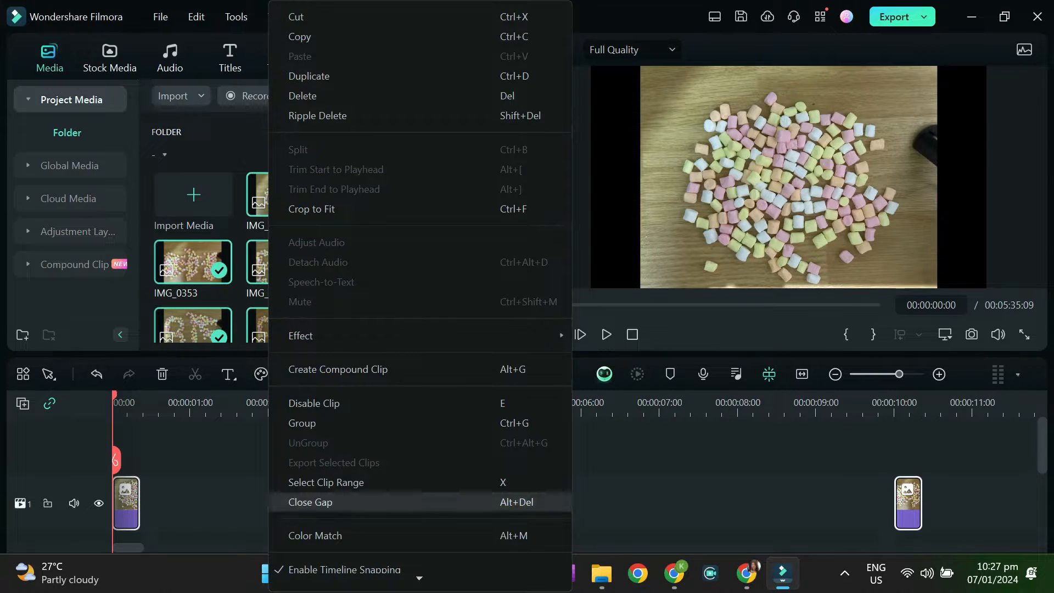
click(272, 502)
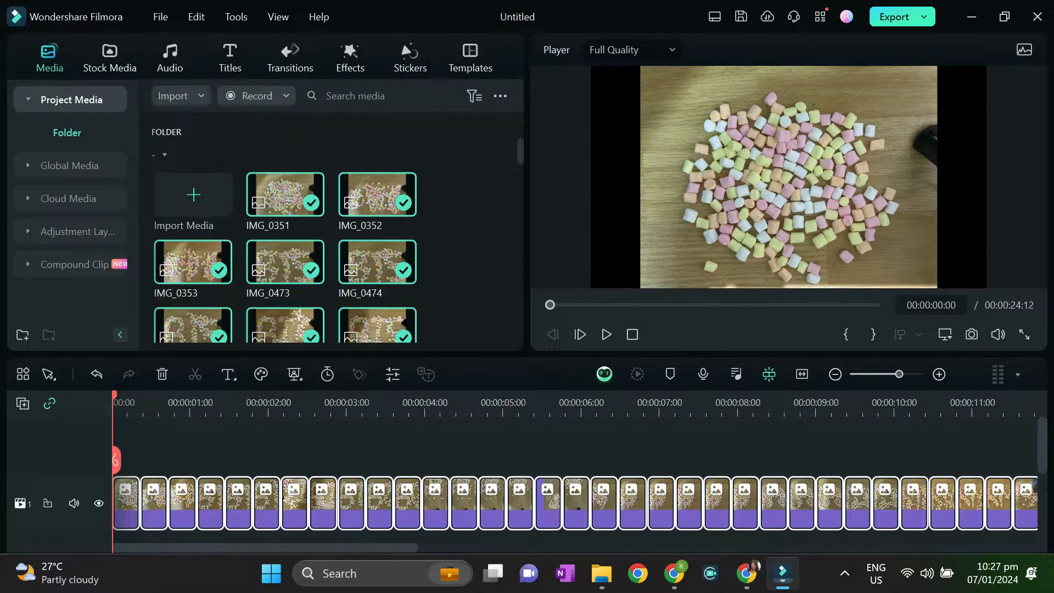